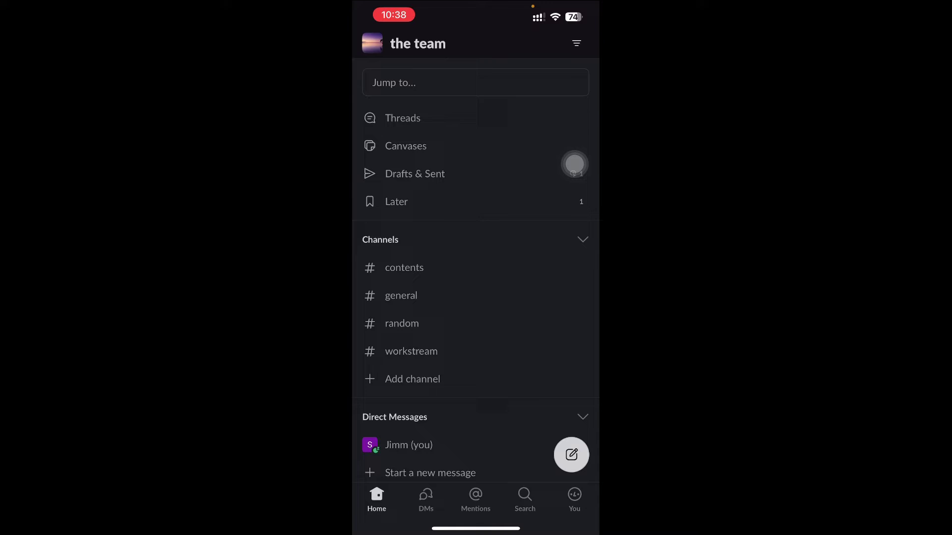
scroll(575, 165, up, 1)
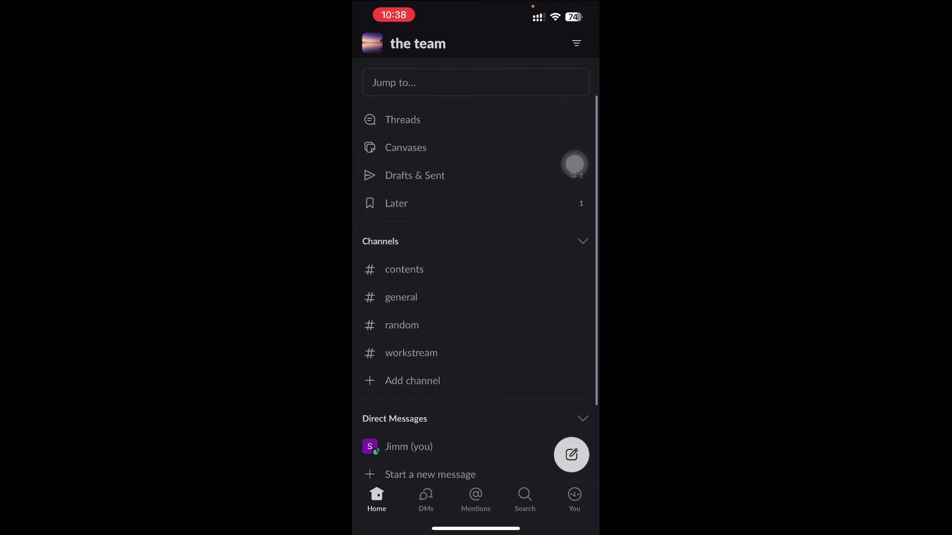
scroll(576, 164, down, 3)
scroll(575, 165, up, 2)
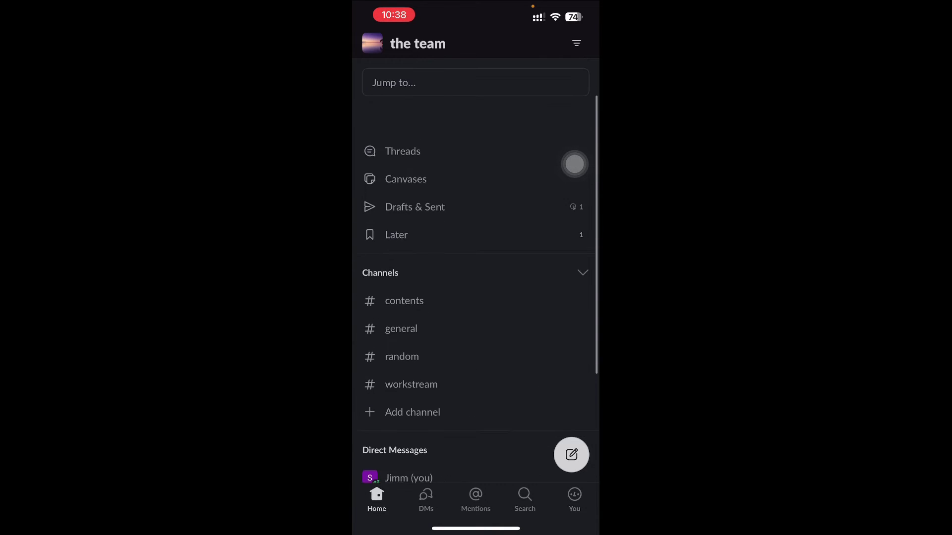
scroll(575, 164, down, 3)
scroll(575, 165, up, 3)
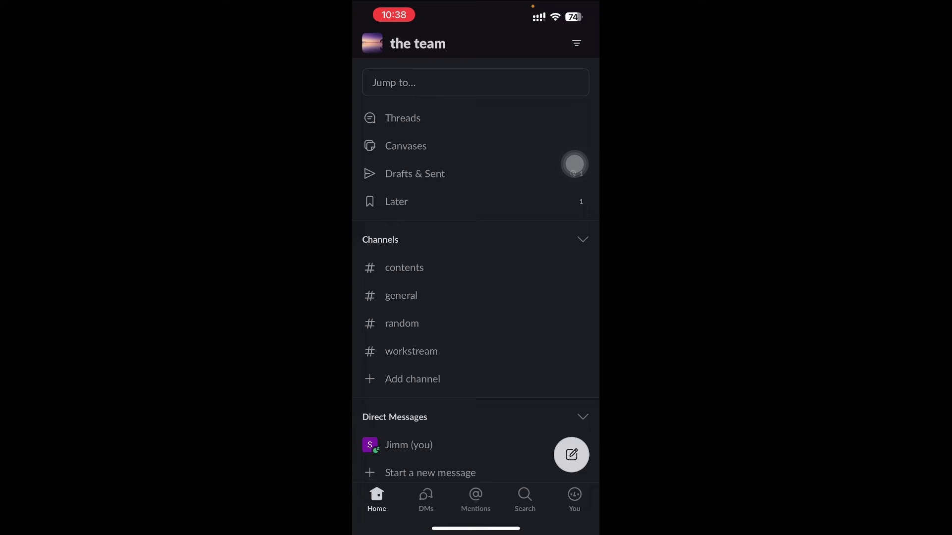
Open the Workspaces list showing 'the team' workspace.
click(372, 43)
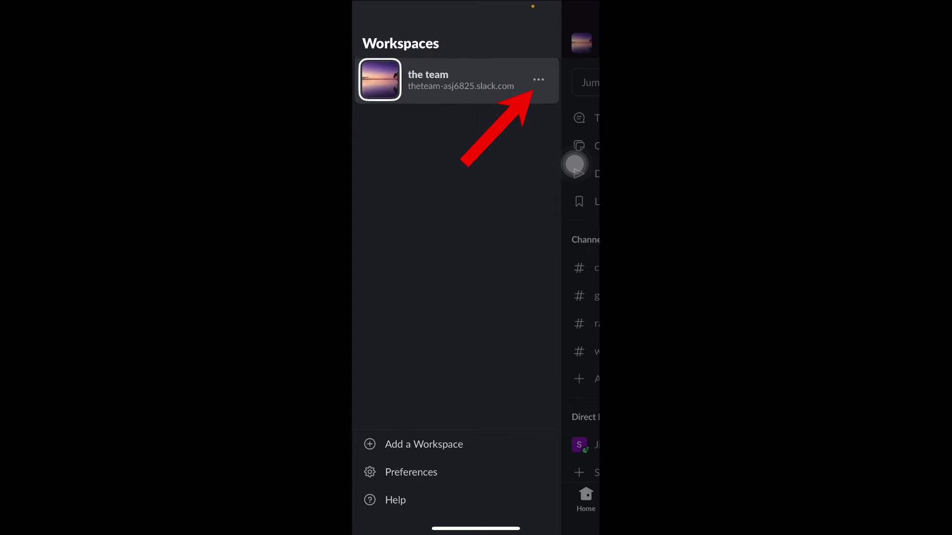
Sign out of 'the team' from its options menu and confirm the Sign Out dialog.
click(538, 82)
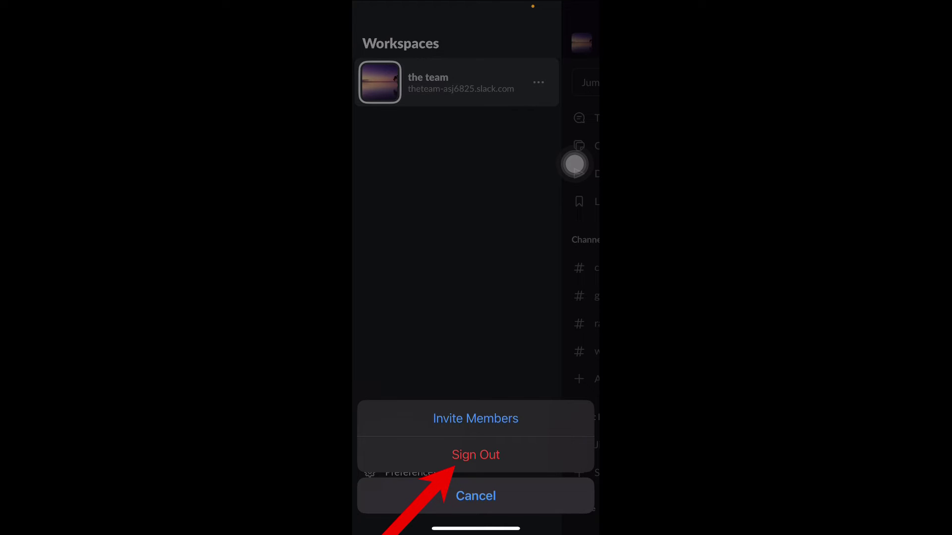
click(475, 454)
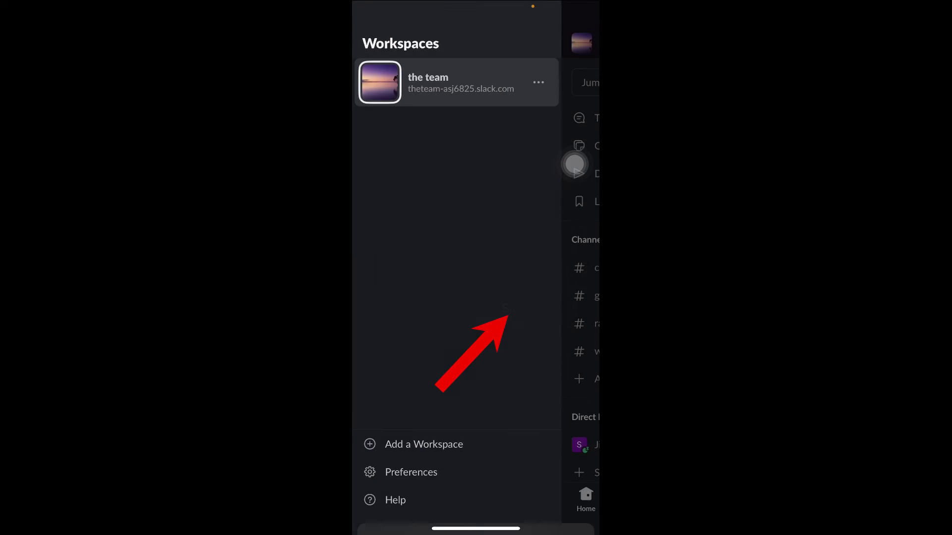
click(518, 303)
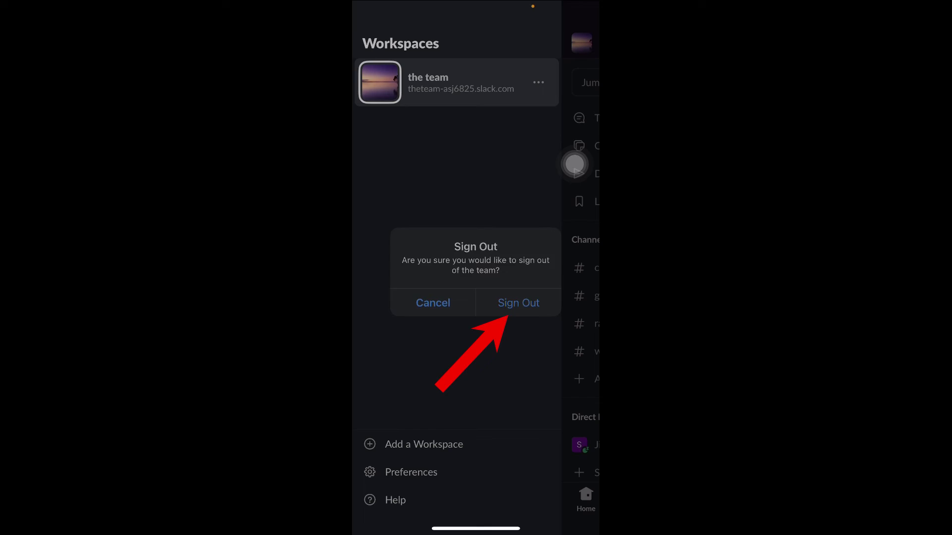